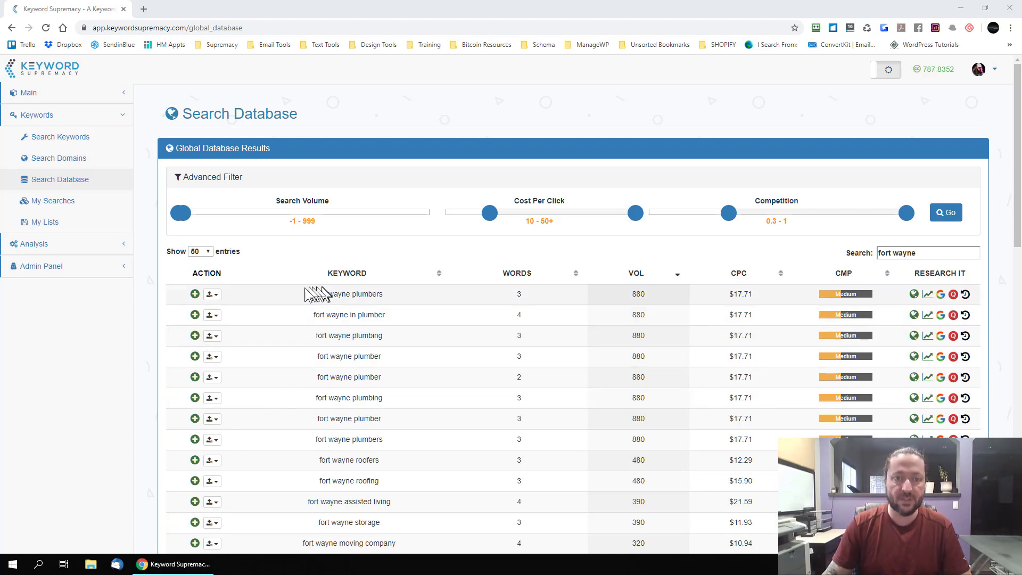
Step: Highlight the first keyword, "fort wayne plumbers", and open the My Account page
left_click_drag(304, 293, 396, 291)
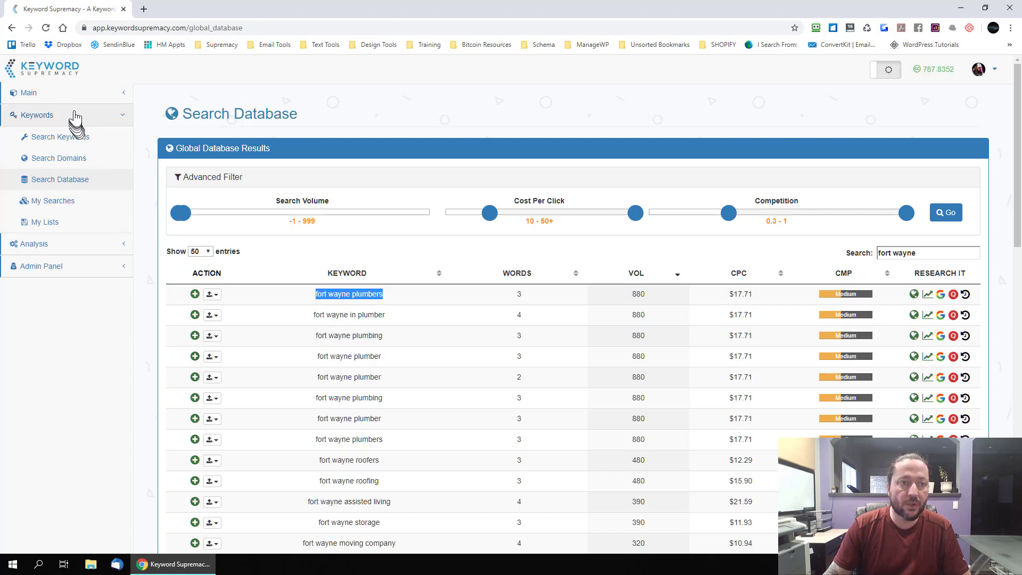
left_click(65, 96)
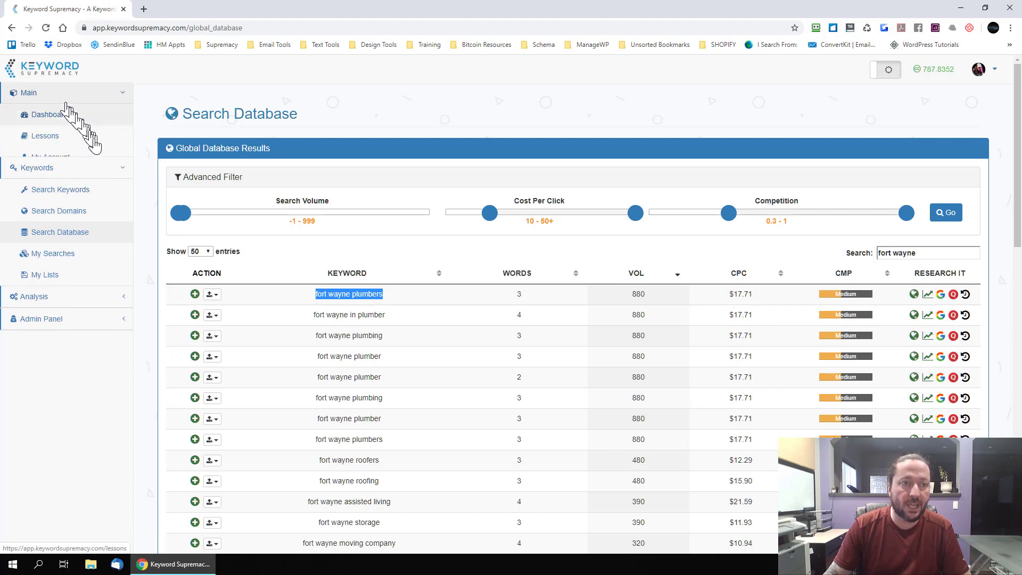
left_click(58, 157)
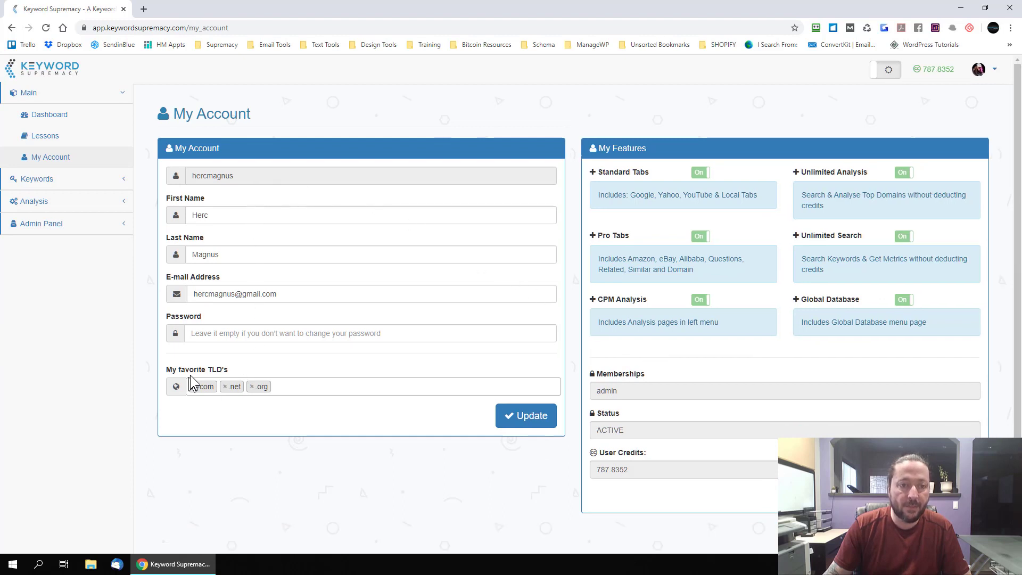
Step: Browse the favorite TLD options, add .ca to the account's favorites and remove it again
left_click(291, 388)
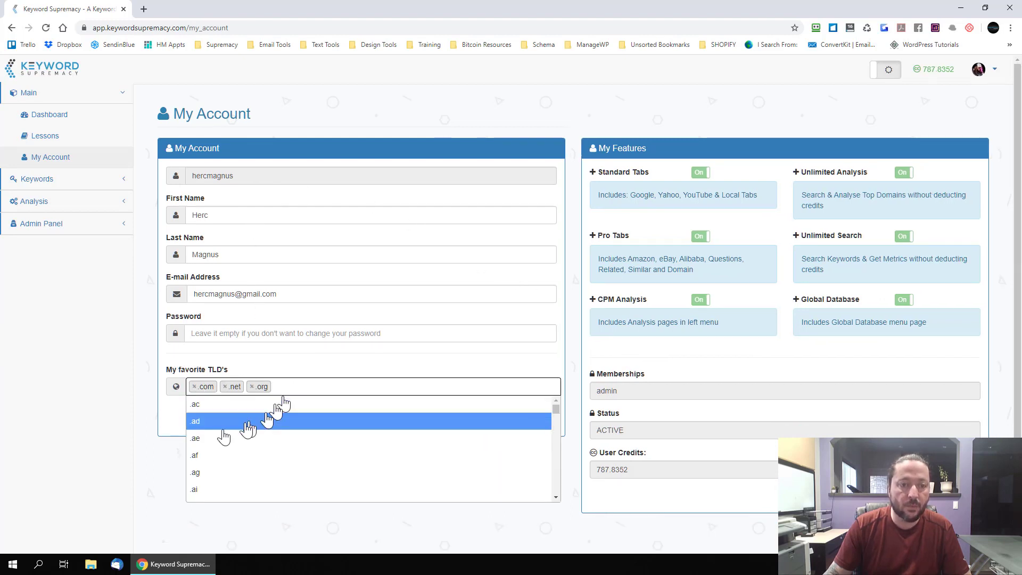
scroll(230, 481, "down", 5)
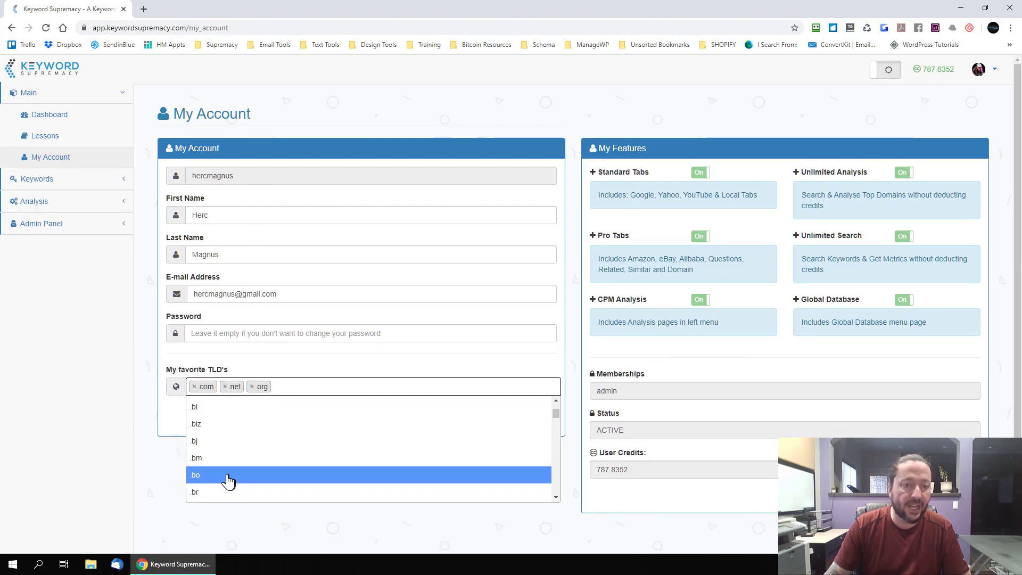
scroll(229, 481, "up", 3)
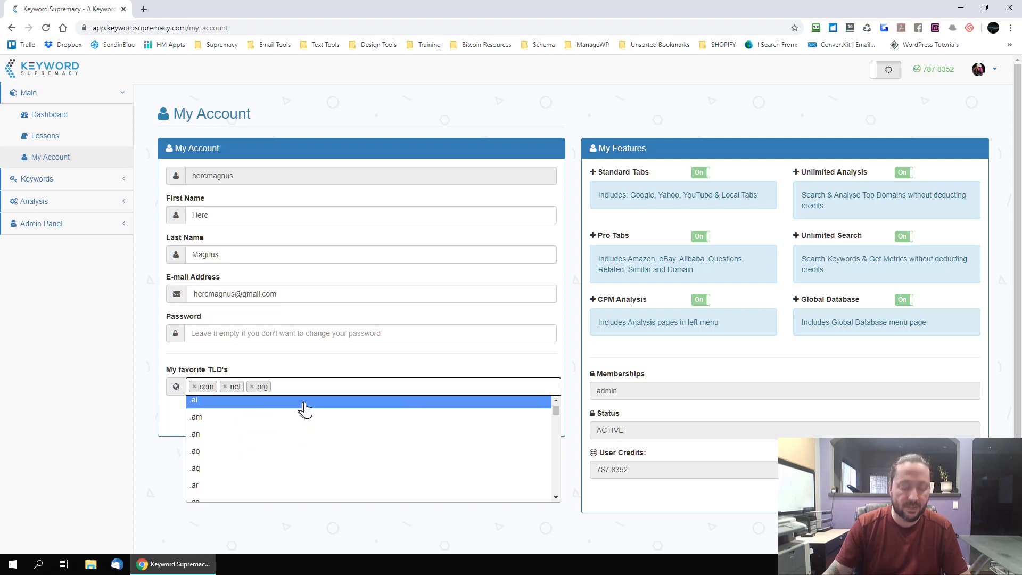
type(".ca")
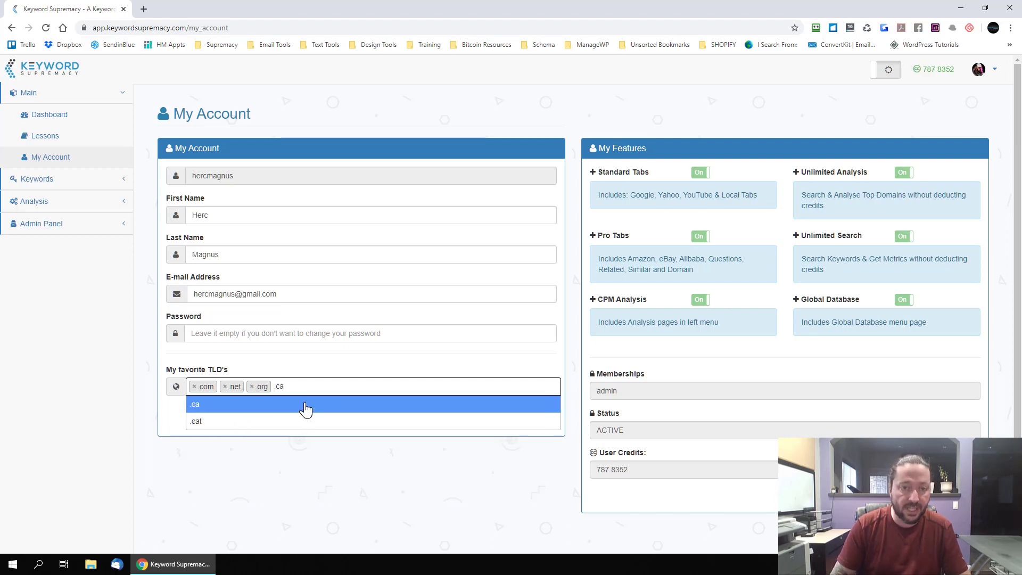
left_click(305, 404)
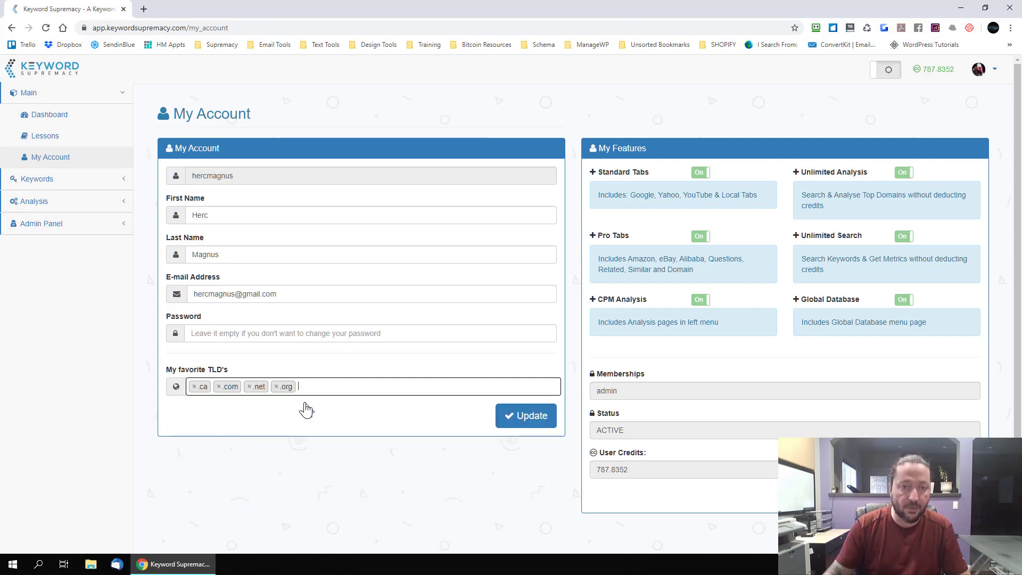
left_click(195, 389)
left_click(194, 387)
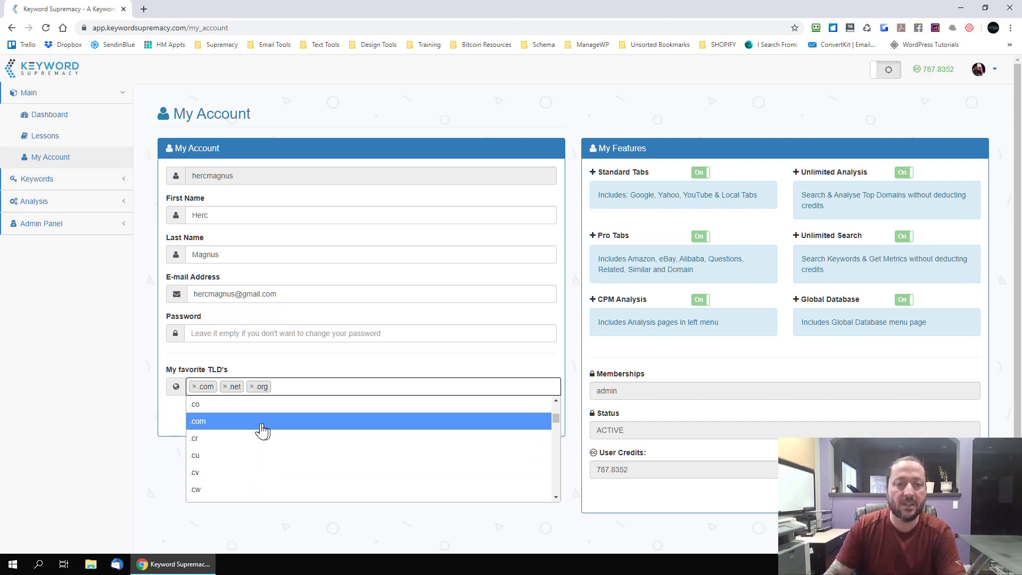
left_click(338, 362)
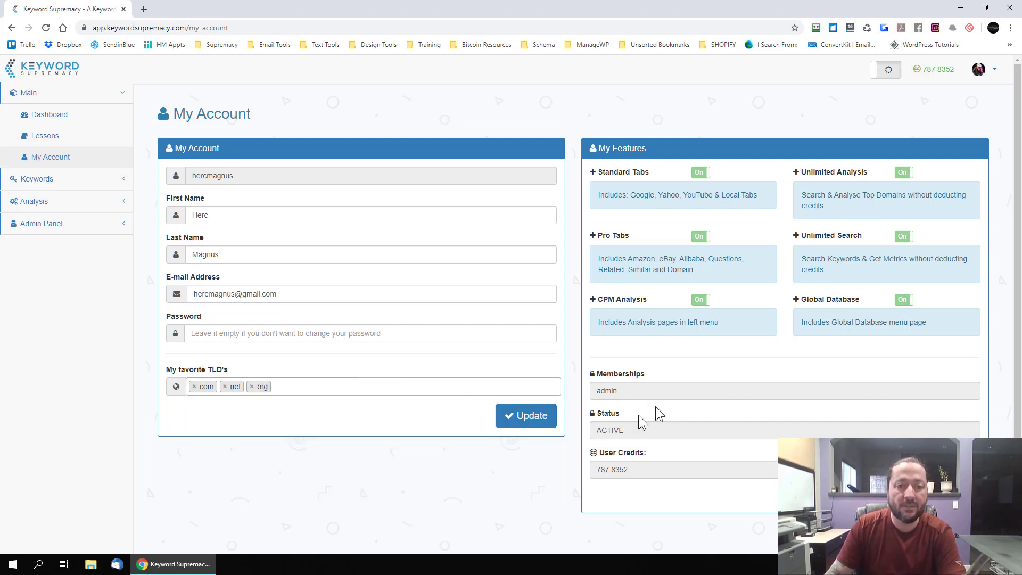
Step: Save the account settings and go to the Search Database page
left_click(550, 421)
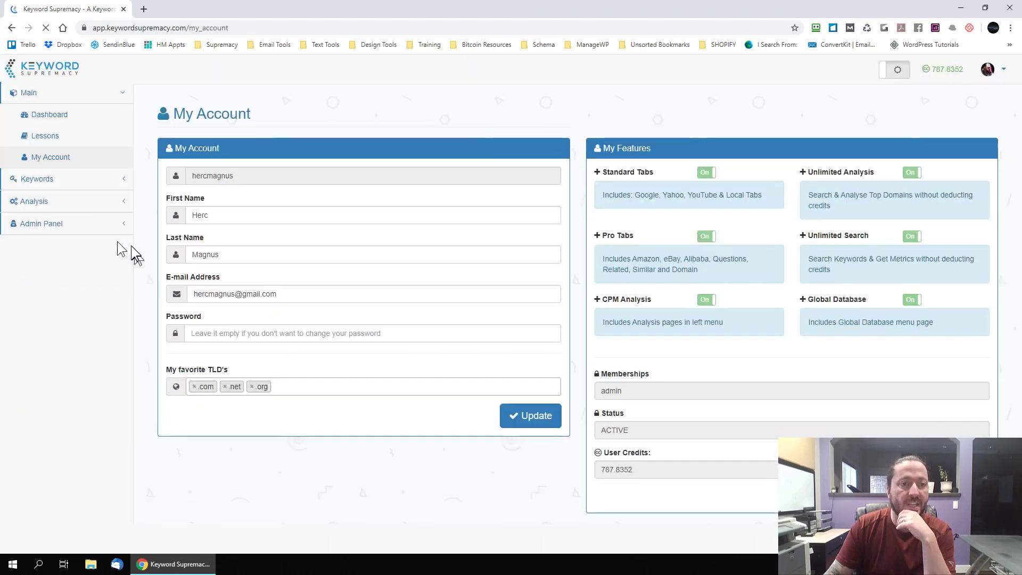
left_click(59, 180)
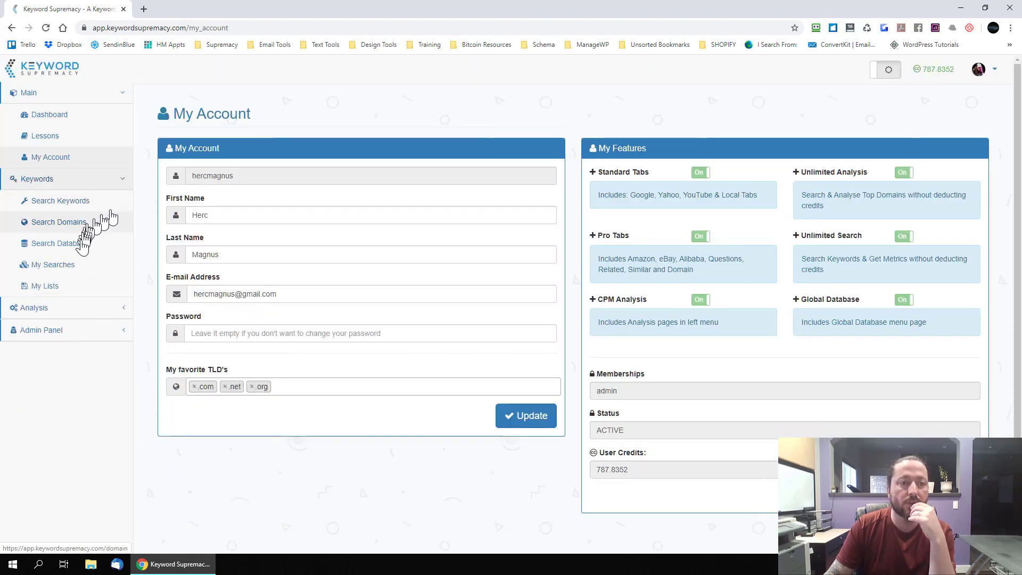
left_click(76, 249)
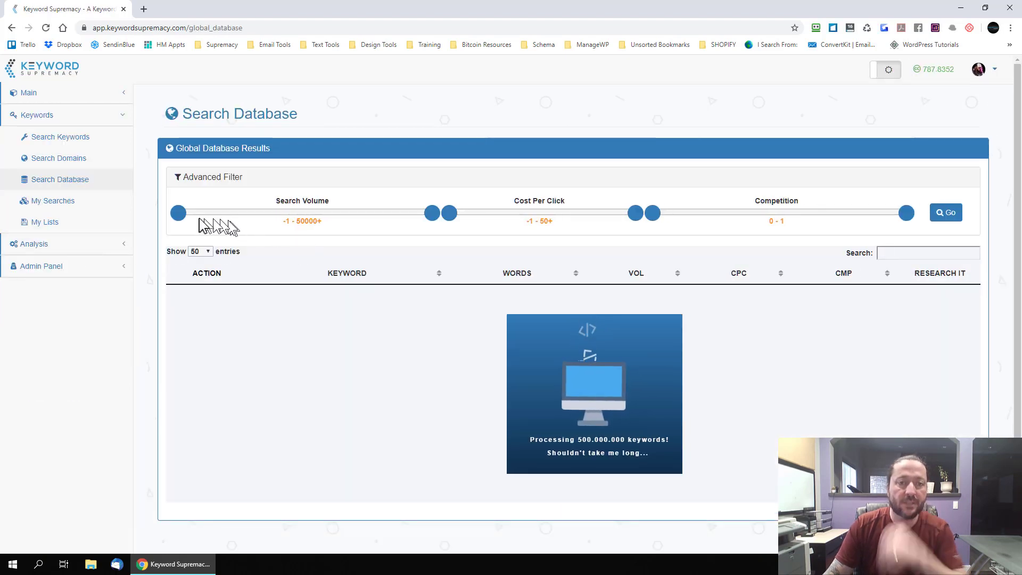
Step: Filter the global database to search volume -1 to 999, cost per click 10 to 50+ and competition 0.3 to 1
left_click_drag(433, 213, 185, 224)
left_click_drag(450, 213, 488, 218)
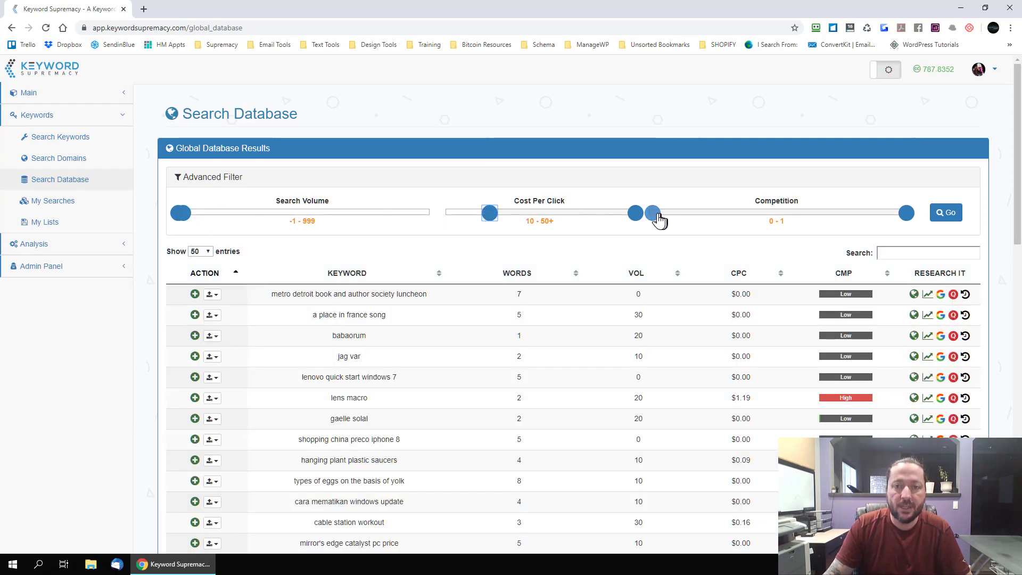
left_click_drag(659, 218, 728, 215)
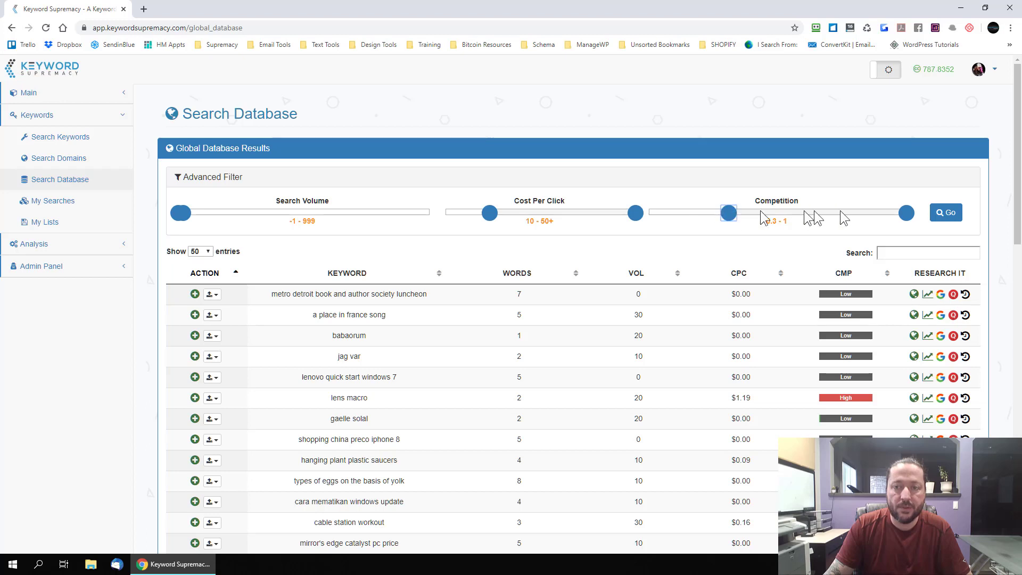
left_click(946, 212)
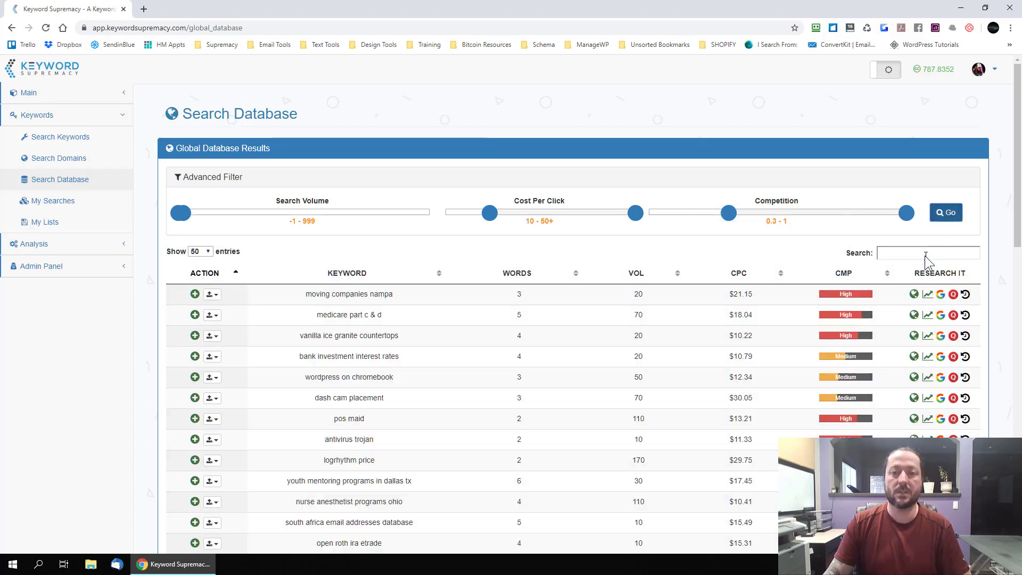
Step: Search the filtered database for "fort wayne" and sort the keywords by volume from highest to lowest
left_click(925, 256)
type("fort wayne")
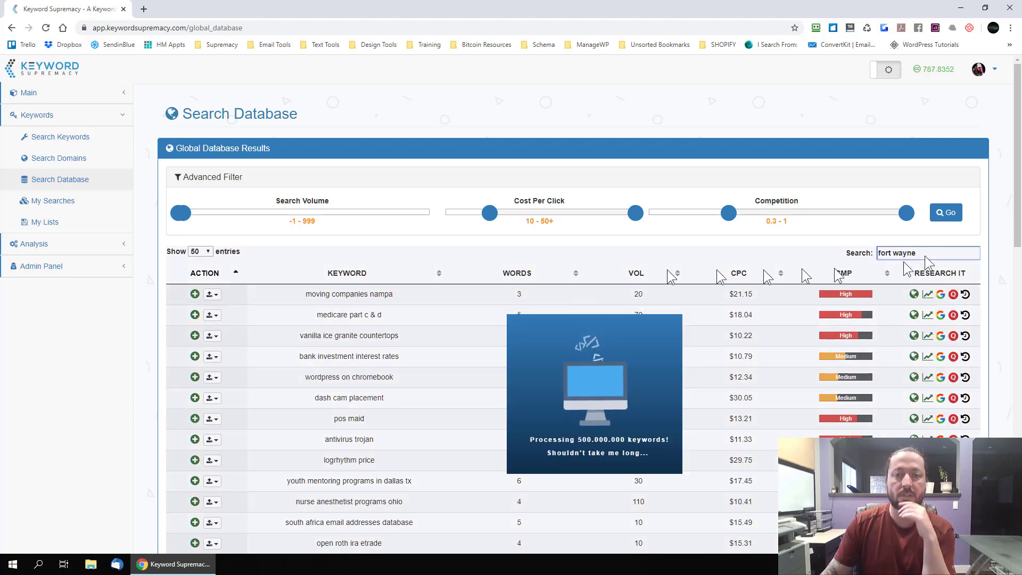
left_click(635, 275)
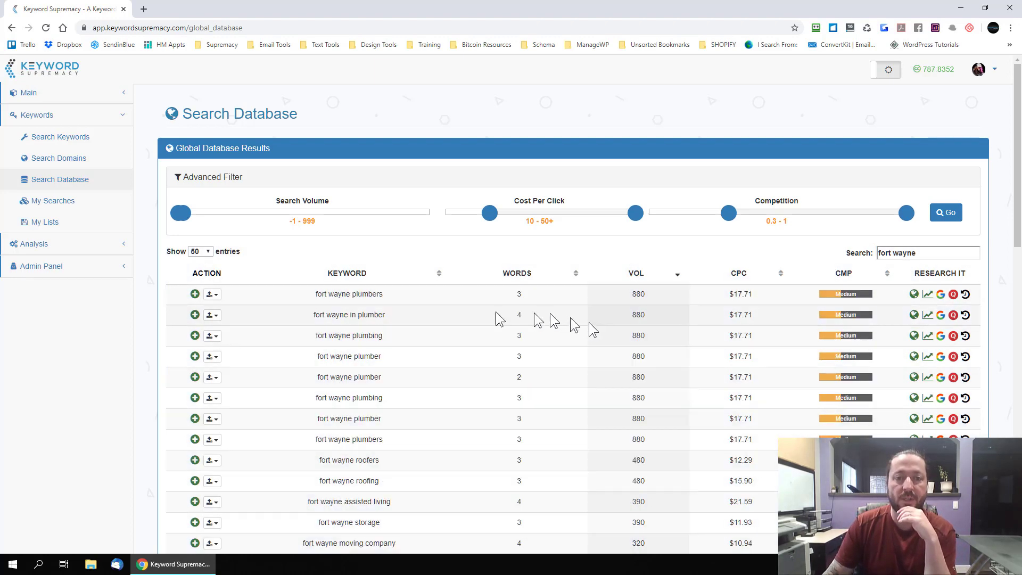
Step: Run the domain availability check for the first "fort wayne plumbers" keyword
left_click_drag(312, 295, 419, 297)
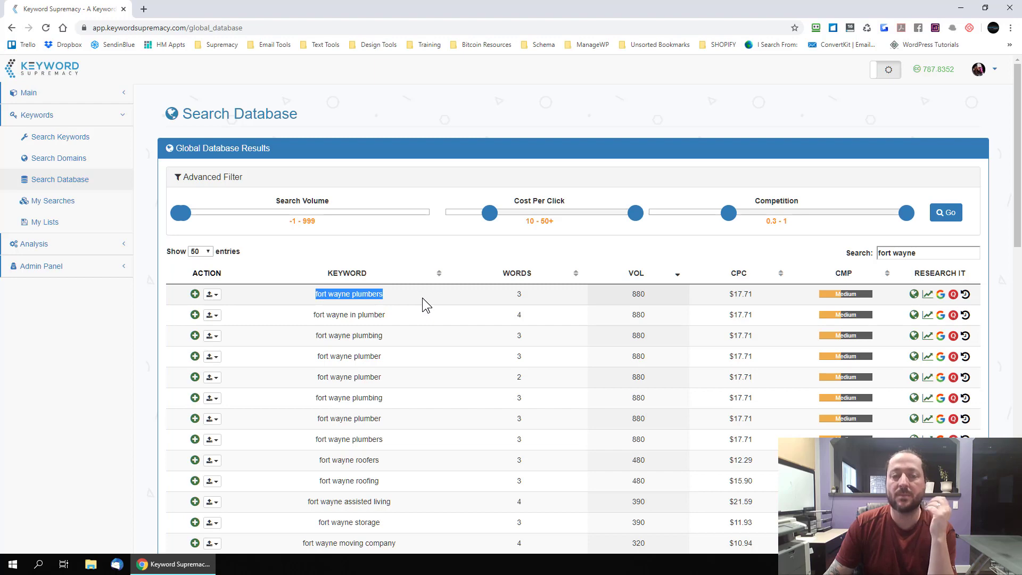
left_click(913, 295)
left_click(605, 335)
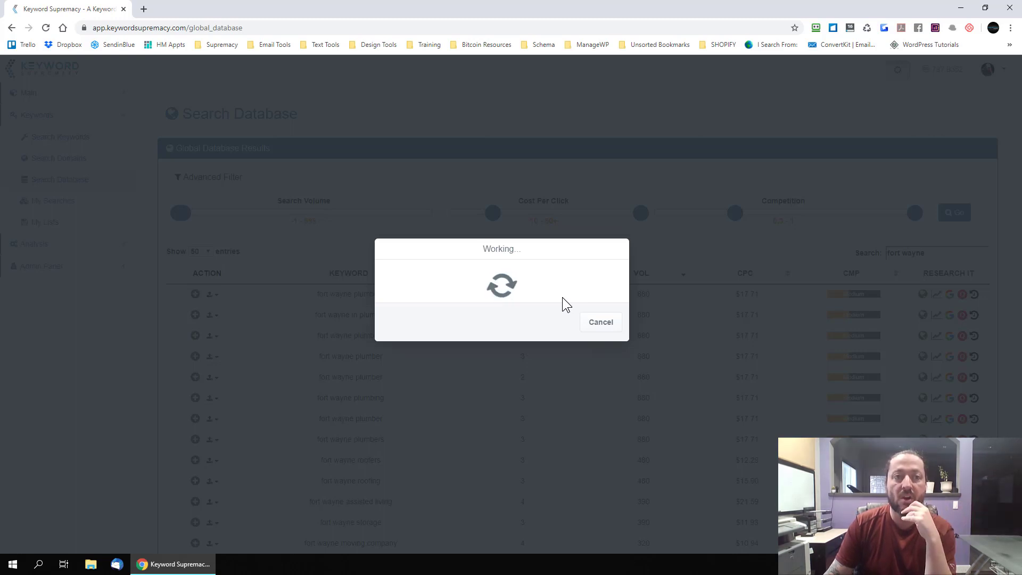
Step: Load namecheap.com in a new browser tab
left_click(144, 9)
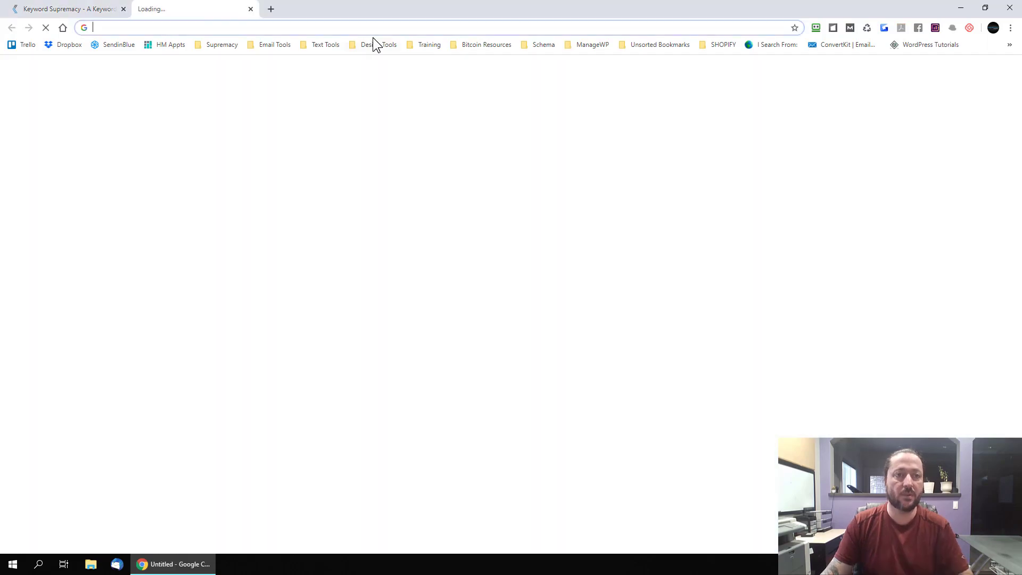
type("namecheap.co")
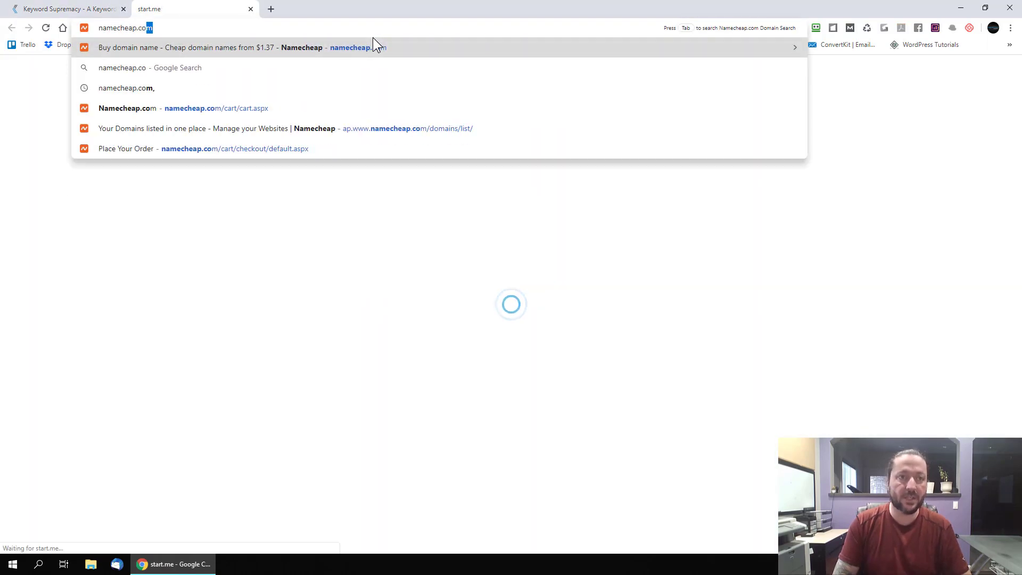
key("Return")
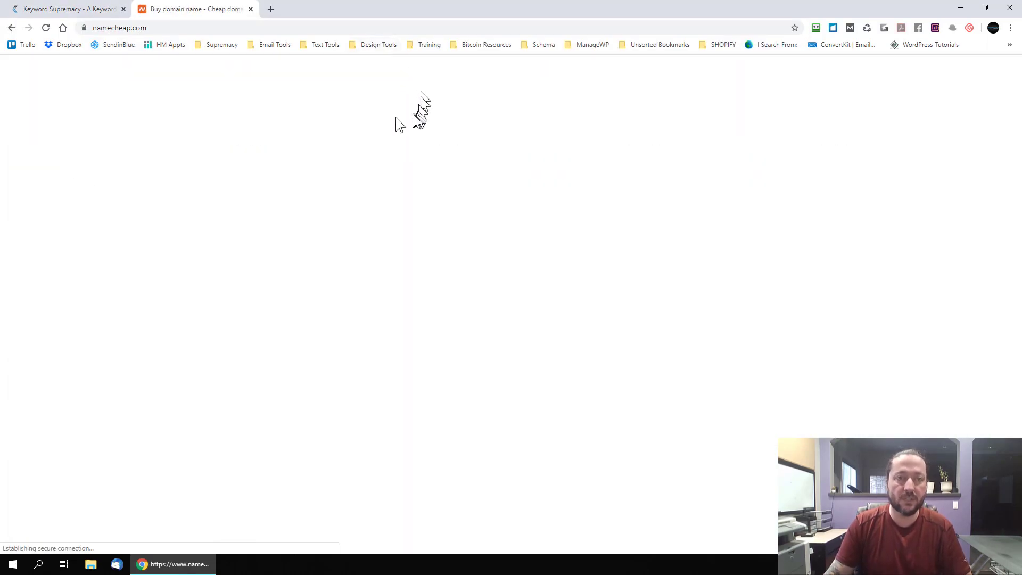
Step: Return to the Domain Availability Checker, highlight the fortwayneplumbers name and follow the purchase link for fortwayneplumbers.net
left_click(51, 9)
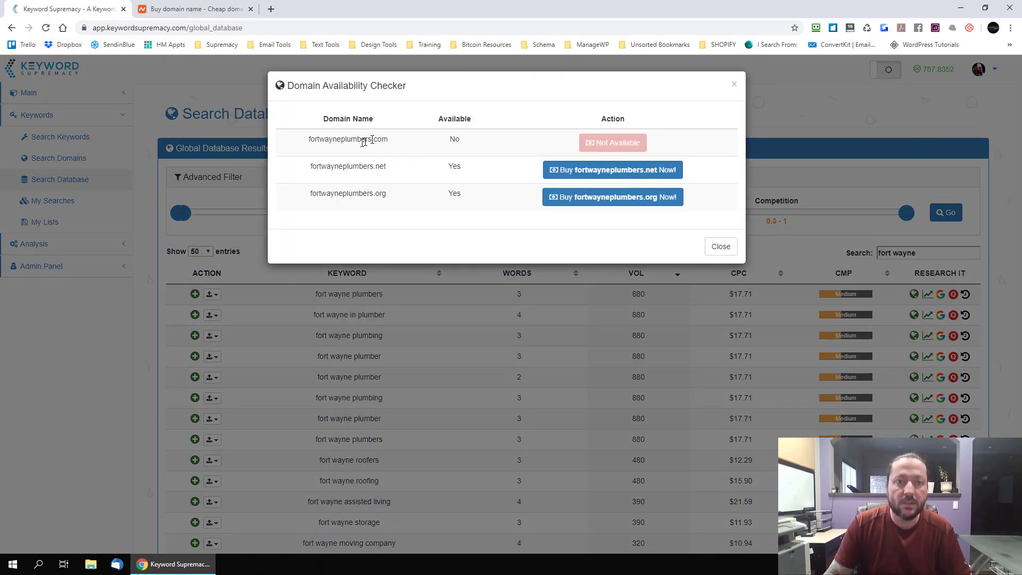
left_click_drag(308, 140, 370, 138)
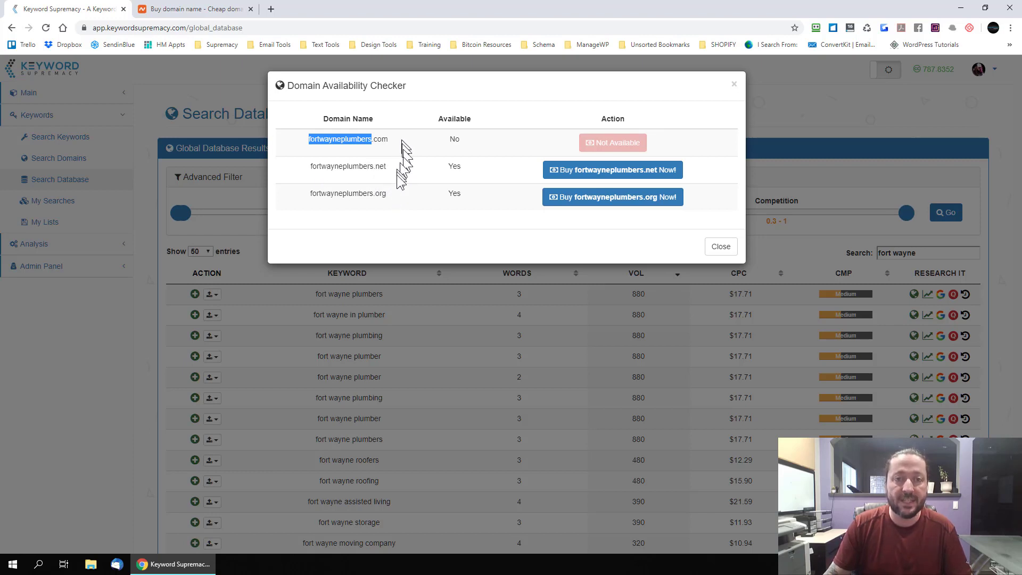
left_click(618, 171)
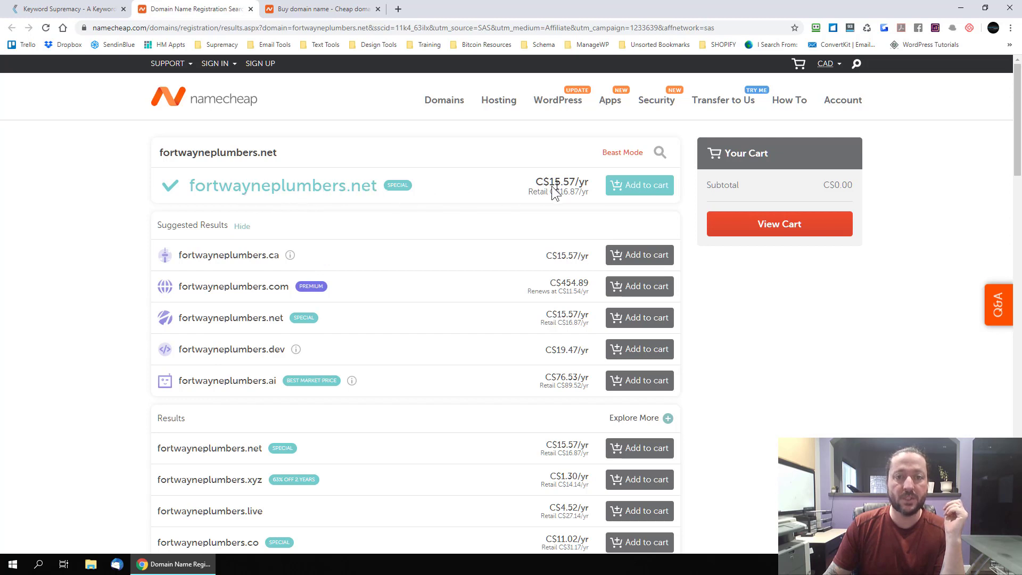
Step: Remove .net from the Namecheap domain search, separate the words as "fort wayne plumbers" and run the search
left_click_drag(277, 152, 255, 154)
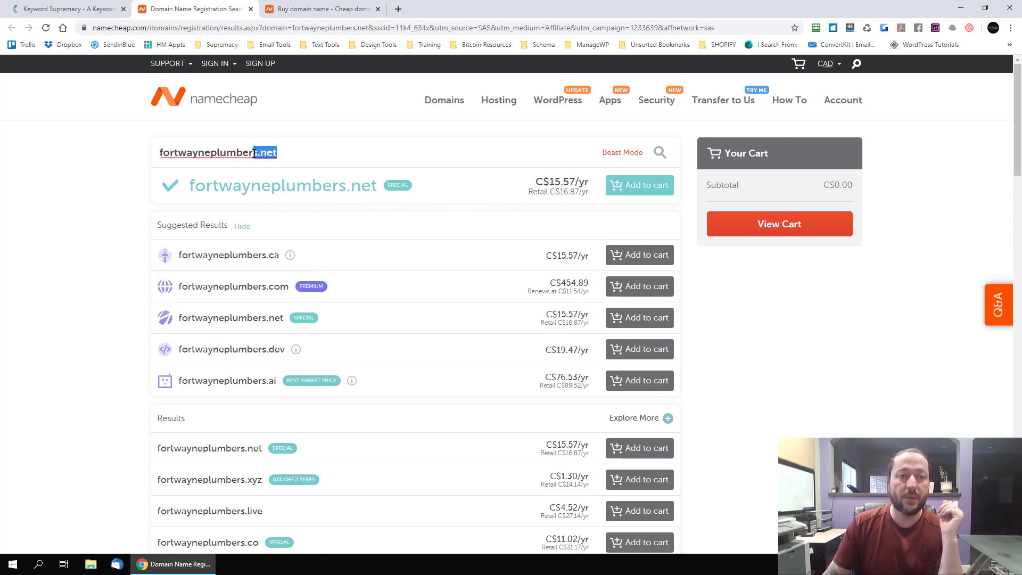
key("BackSpace")
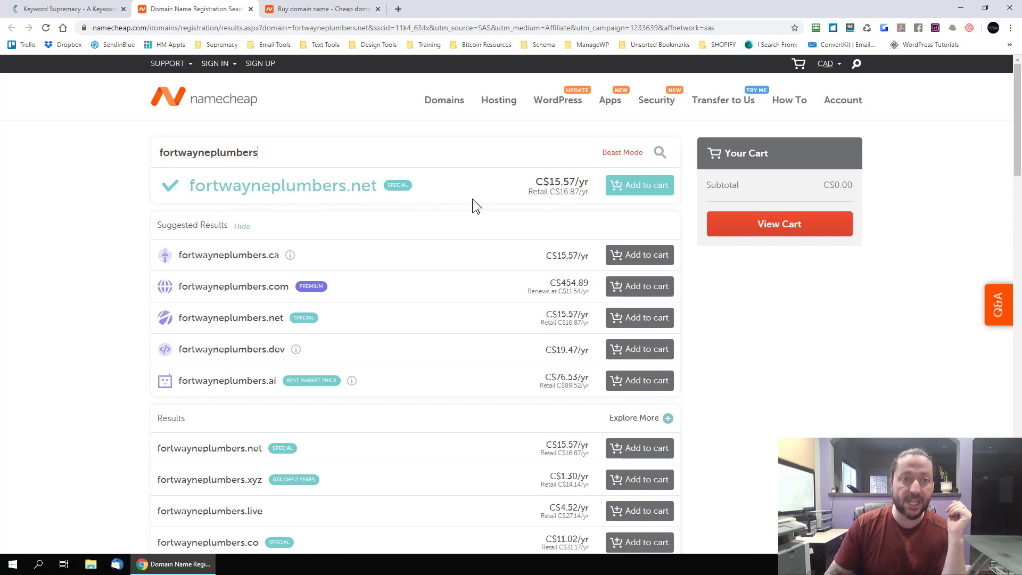
key("Return")
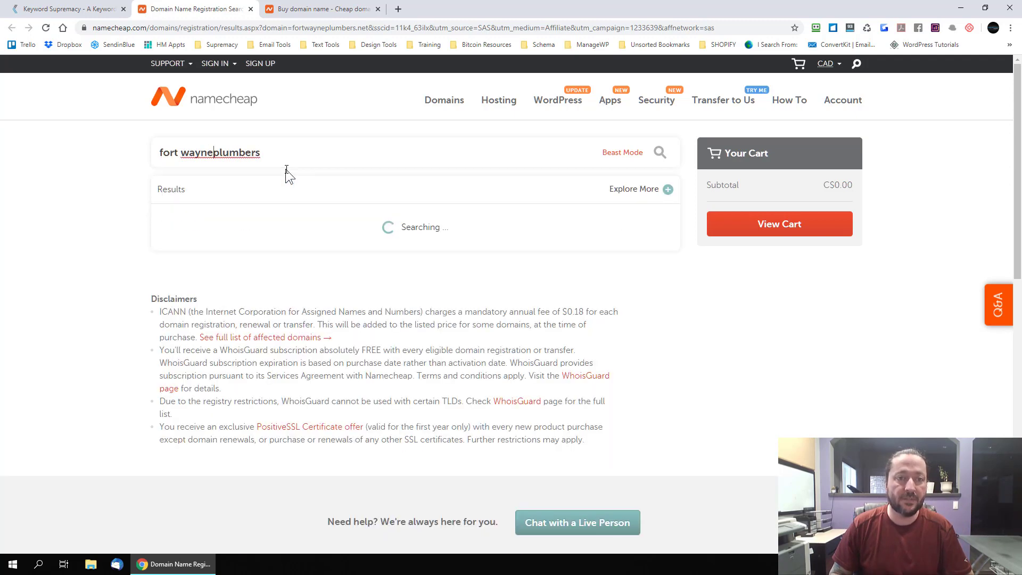
key("Right")
key("Right")
key("Right")
key("Right")
key("Right")
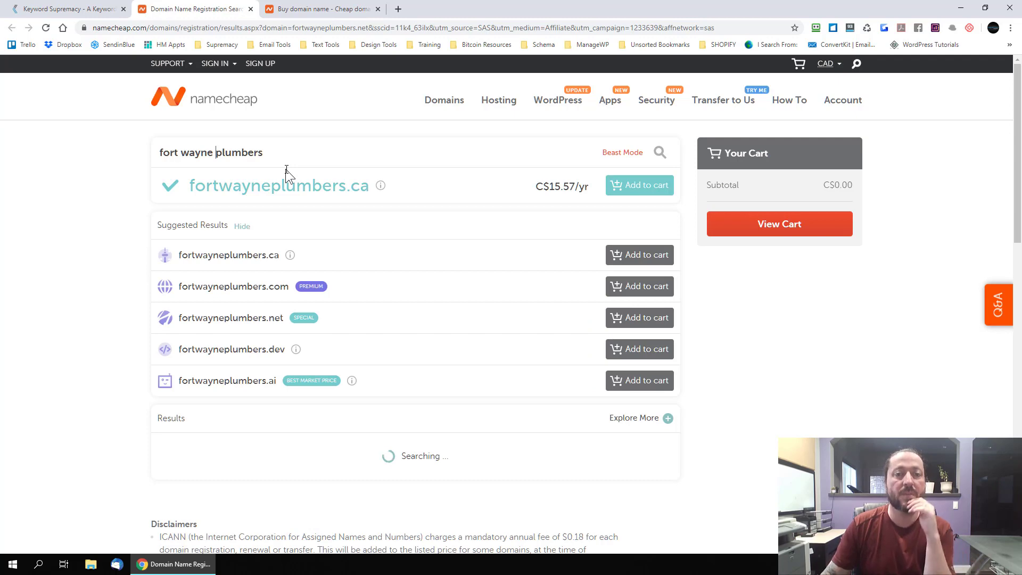
key("Return")
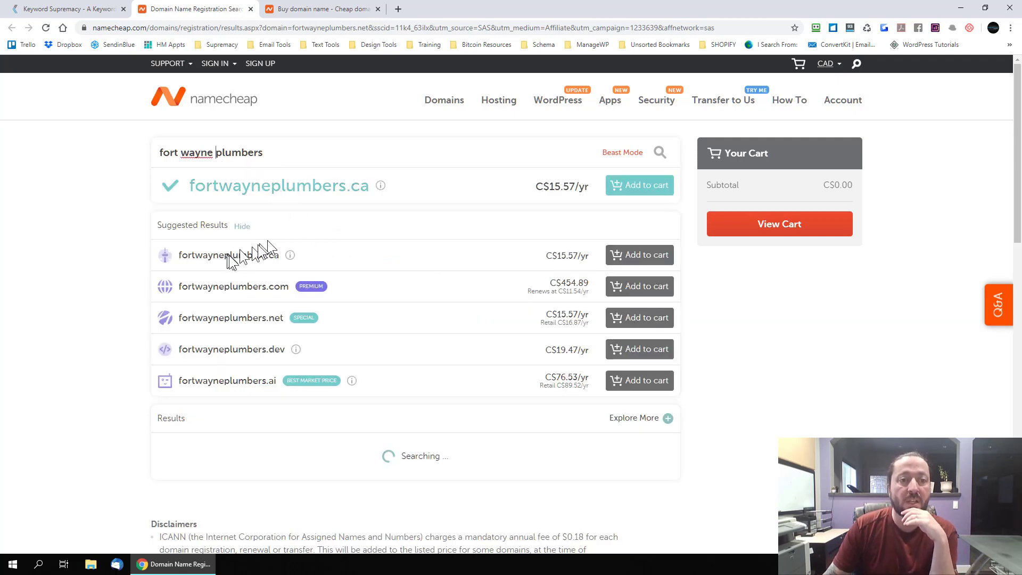
Step: Highlight the top result's ca extension, add .org to the "fort wayne plumbers" domain search and run it
left_click_drag(348, 186, 369, 187)
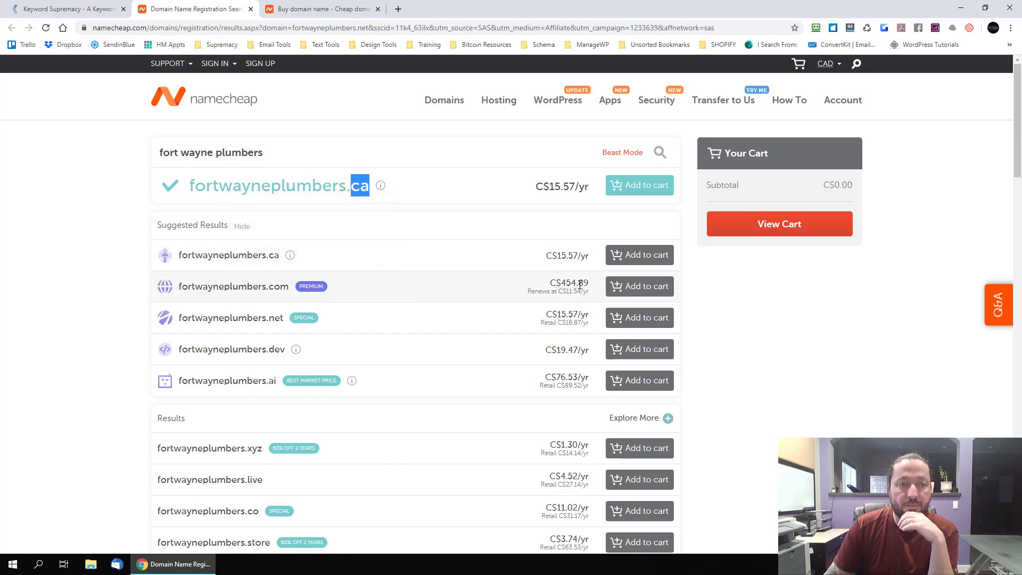
mouse_move(308, 290)
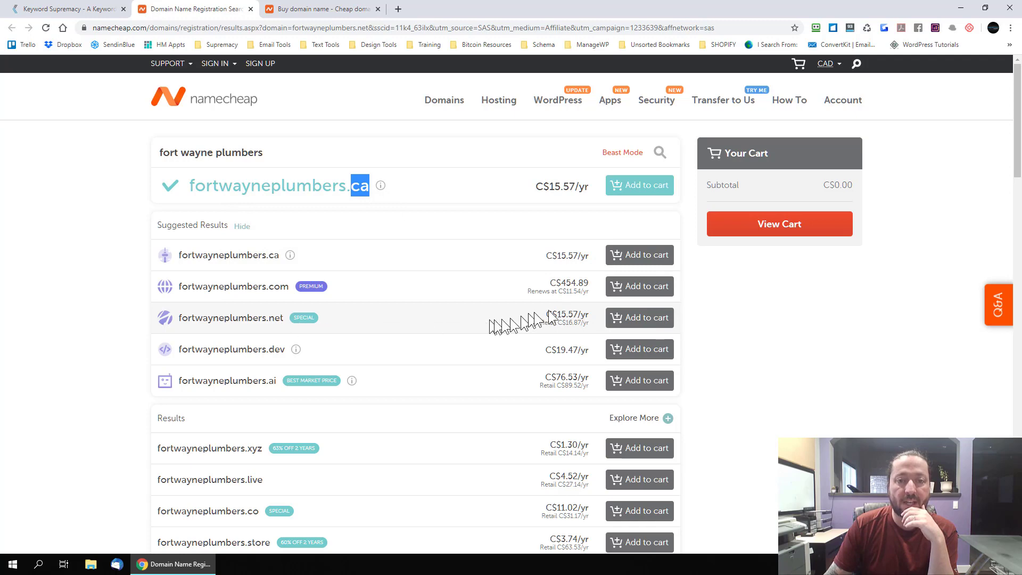
left_click(289, 154)
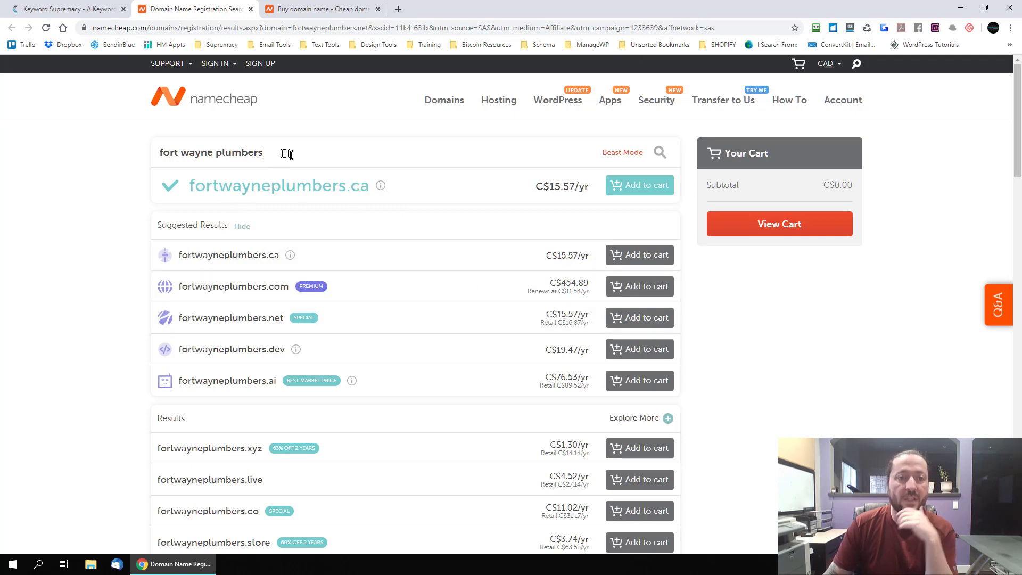
type("org")
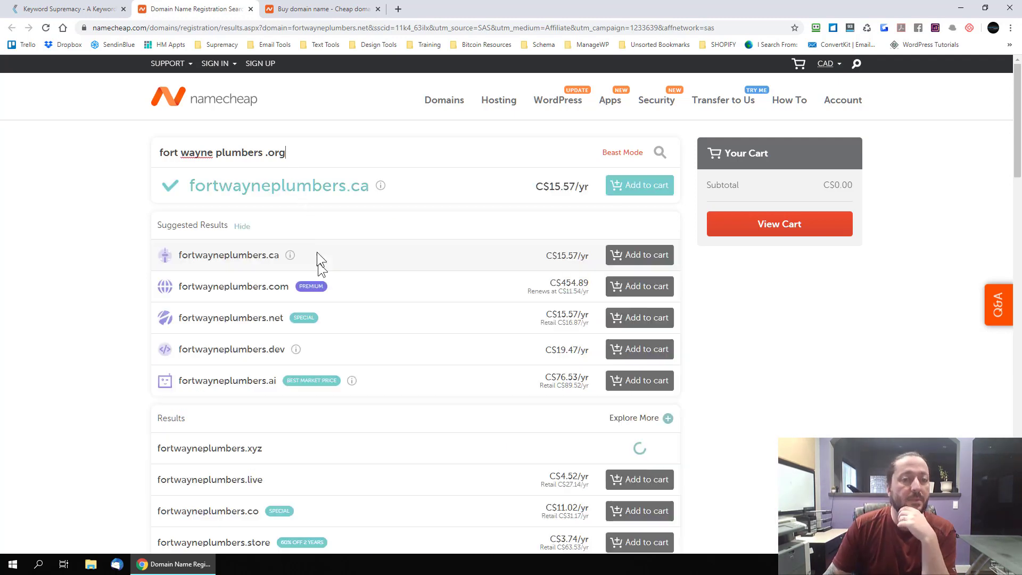
key("Return")
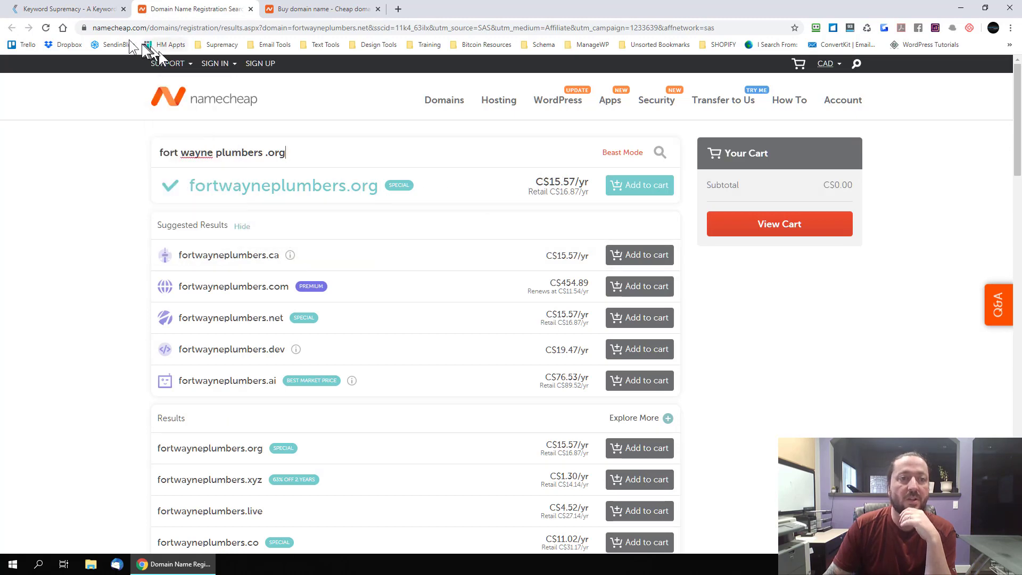
Step: Return to Keyword Supremacy, close the fortwayneplumbers availability results and run the domain availability check for "fort wayne in plumber"
left_click(86, 9)
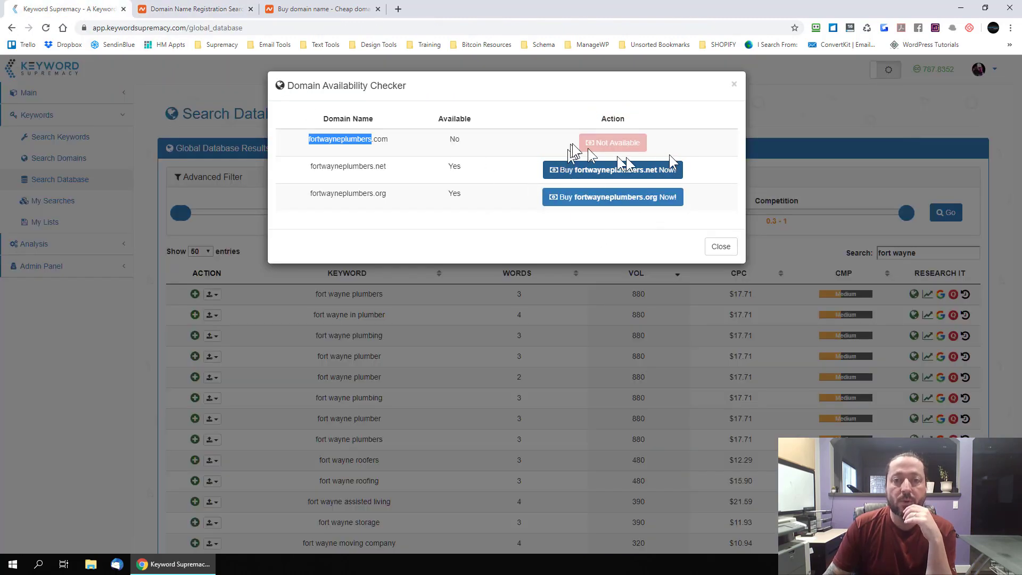
left_click(734, 85)
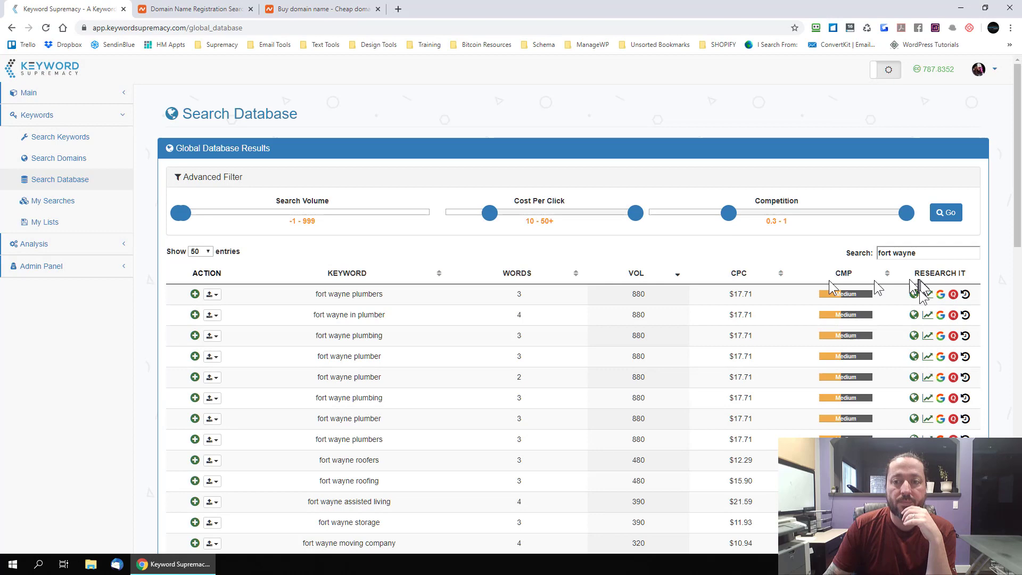
left_click(914, 335)
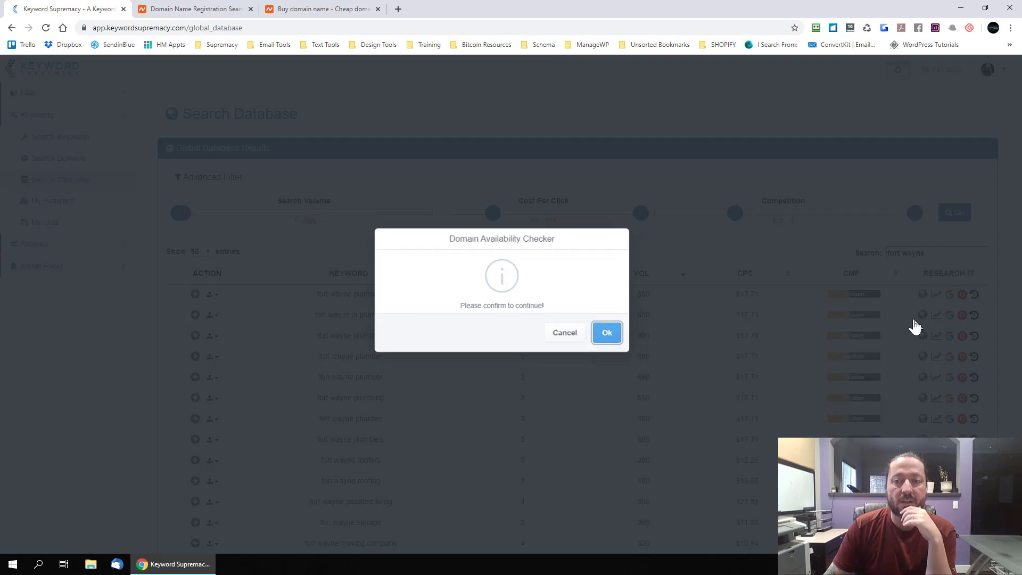
left_click(609, 335)
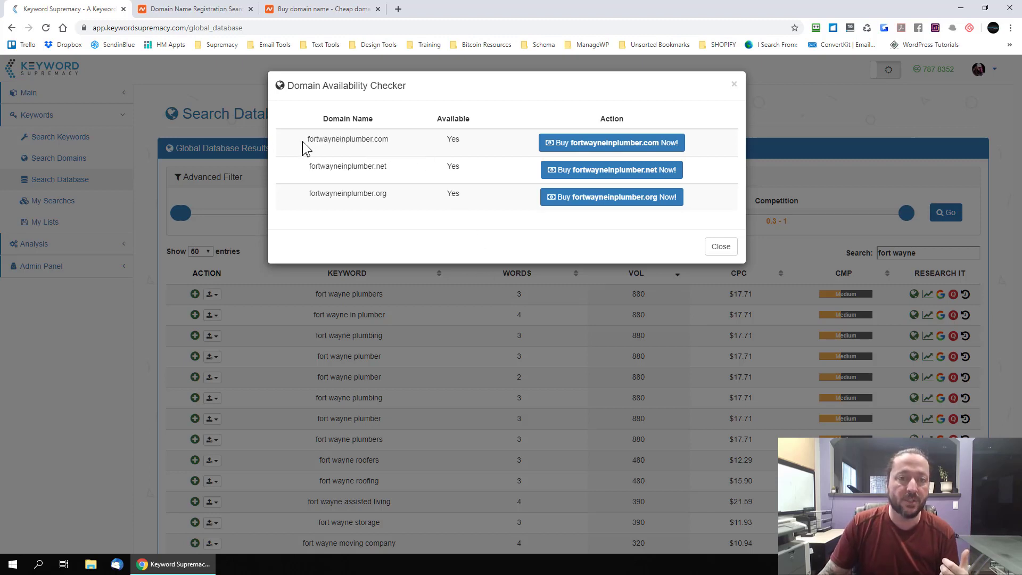
Step: Highlight part of the fortwayneinplumber.com name, close the availability results and highlight the first "fort wayne plumber" keyword in the list
left_click_drag(307, 139, 355, 139)
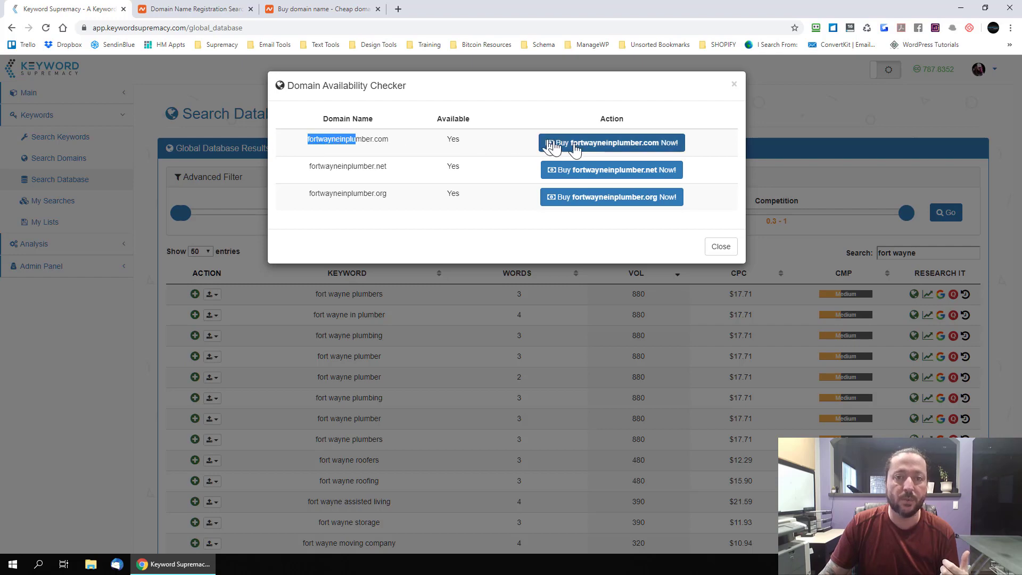
left_click(734, 87)
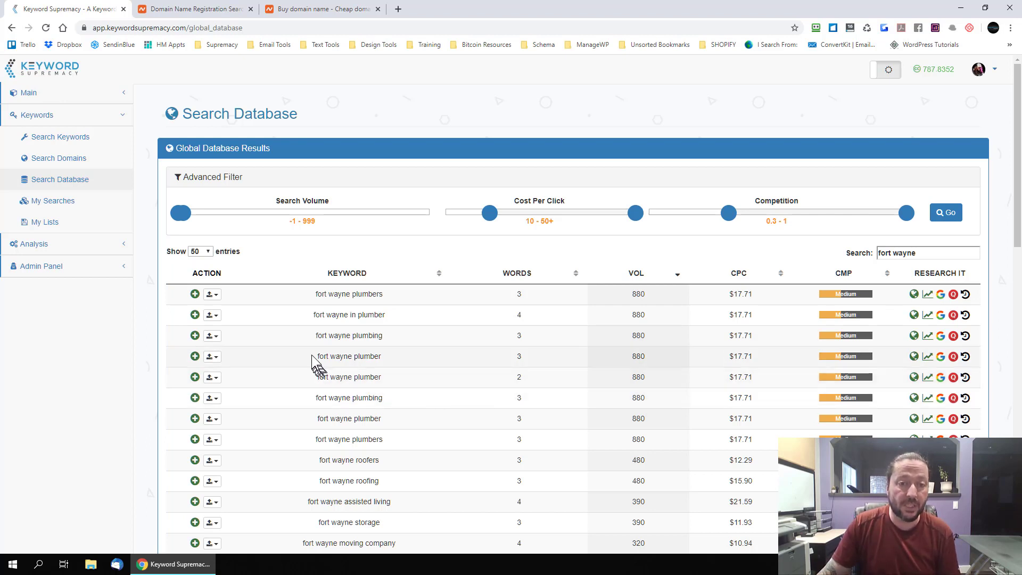
left_click_drag(312, 355, 446, 351)
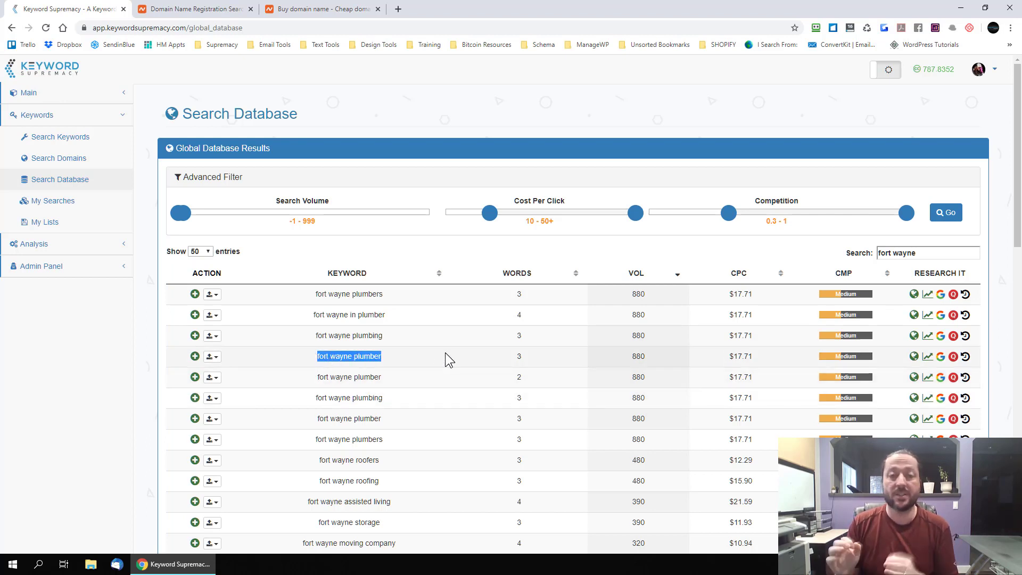